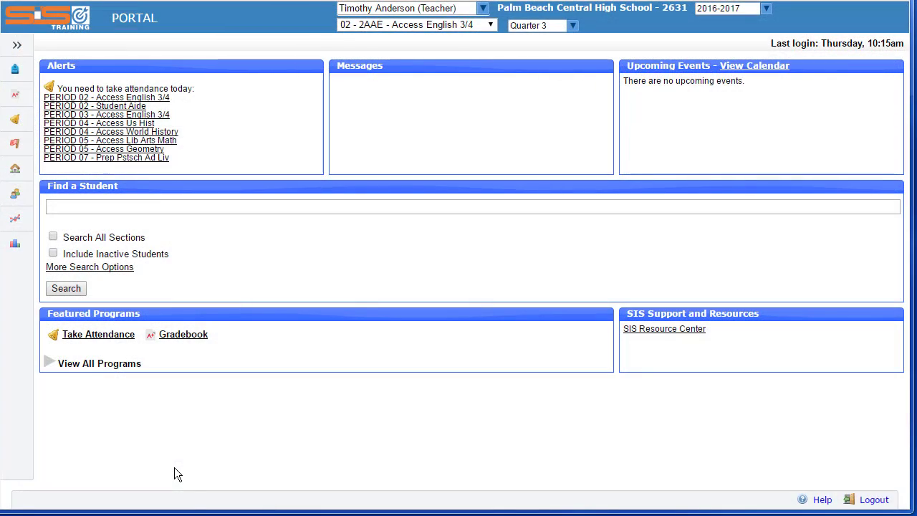
Keep the section on 02 - 2AAE Access English 3/4 and glance at the Grades menu options.
left_click(490, 25)
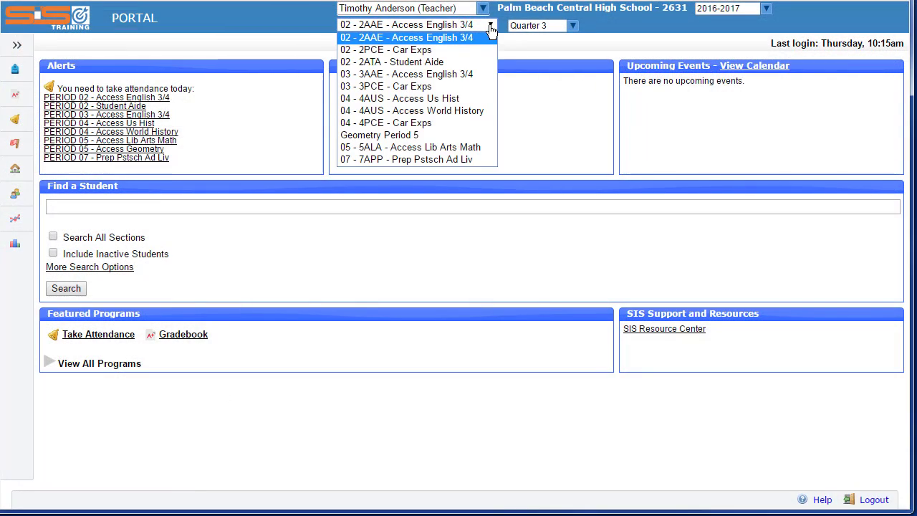
left_click(405, 39)
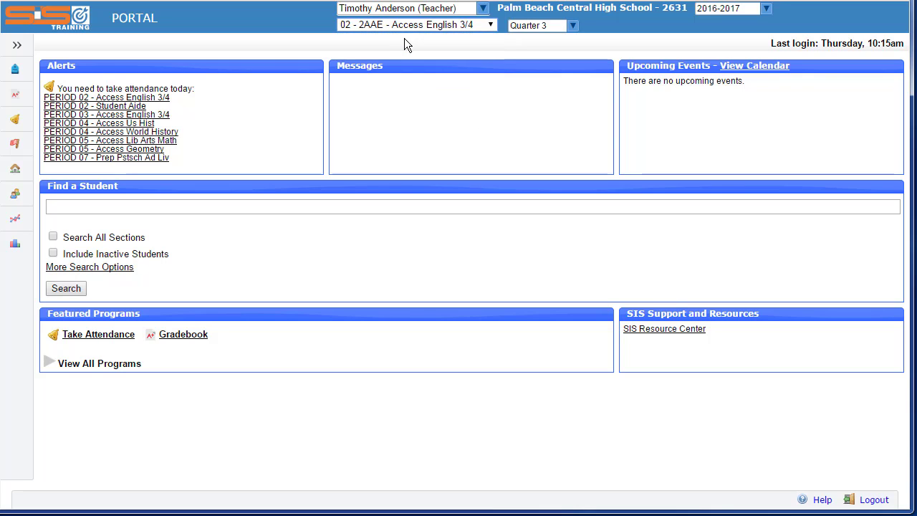
left_click(16, 94)
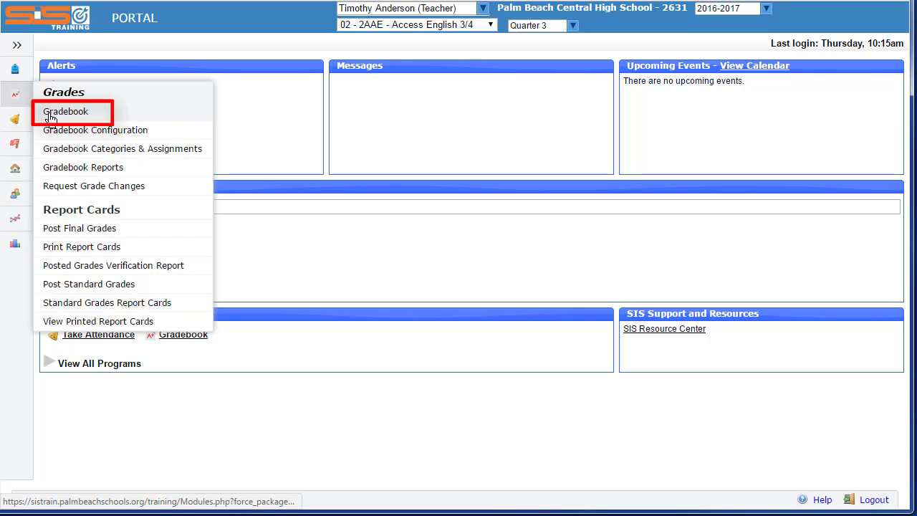
left_click(232, 40)
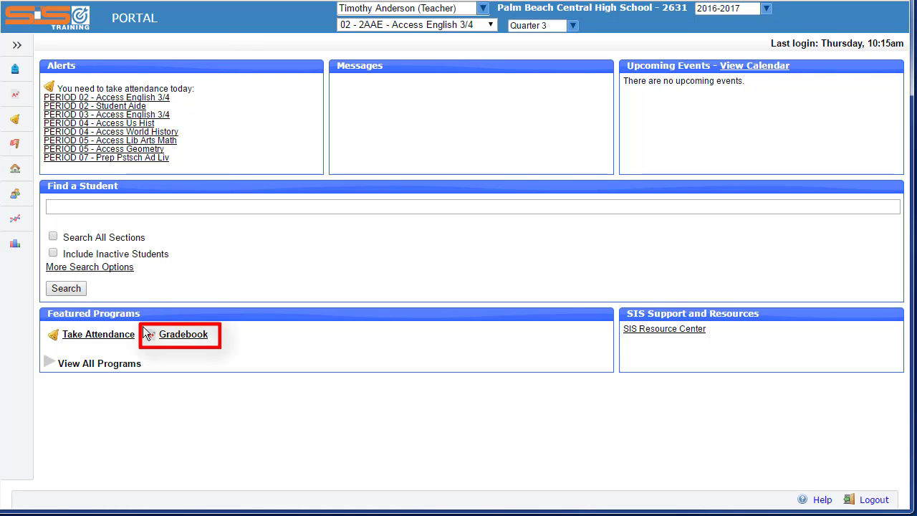
Open the Gradebook and switch its course between Access English 3/4 and Access Us Hist.
left_click(172, 340)
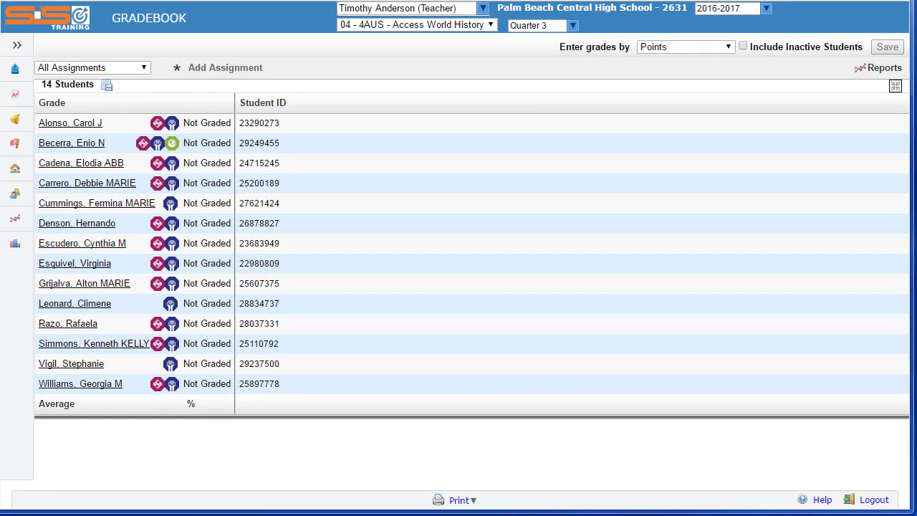
left_click(492, 25)
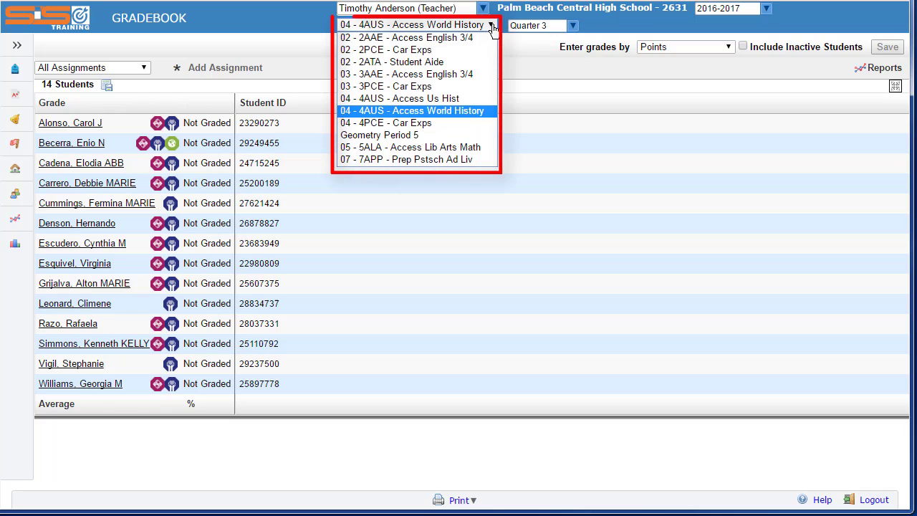
left_click(432, 40)
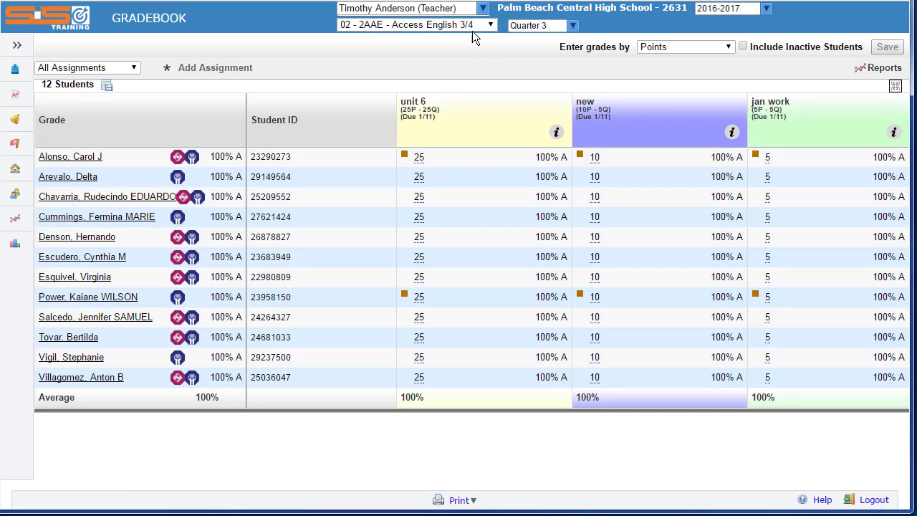
left_click(478, 29)
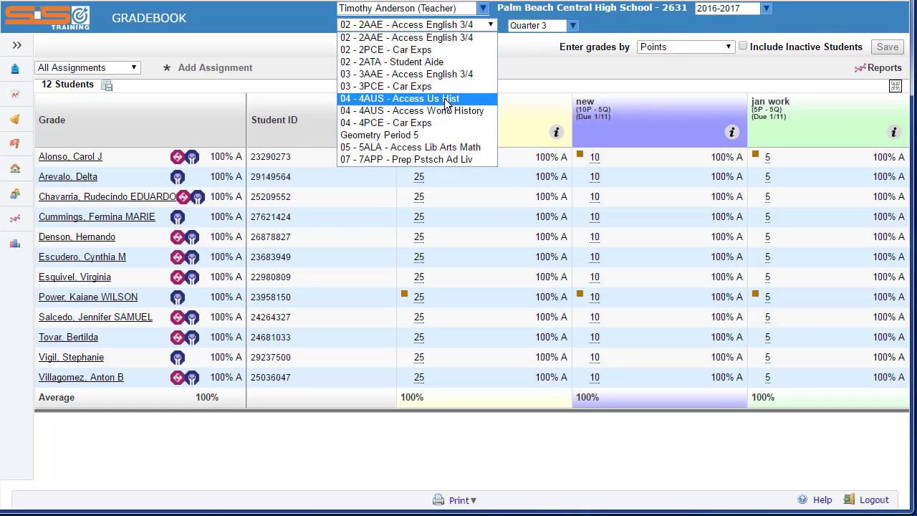
left_click(445, 98)
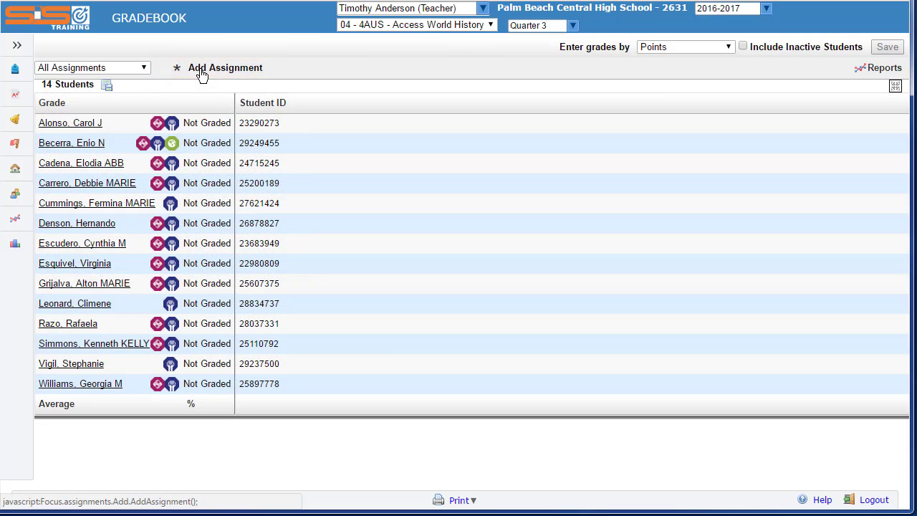
Fill in a new 'Unit 1: Preparing for Success' assignment: 100 points, worksheet description, assigned day 18.
left_click(202, 72)
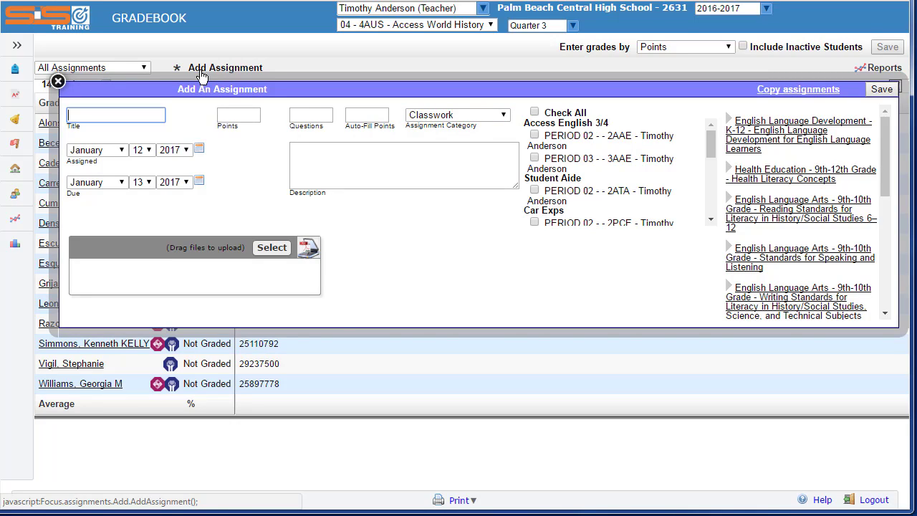
type("Un")
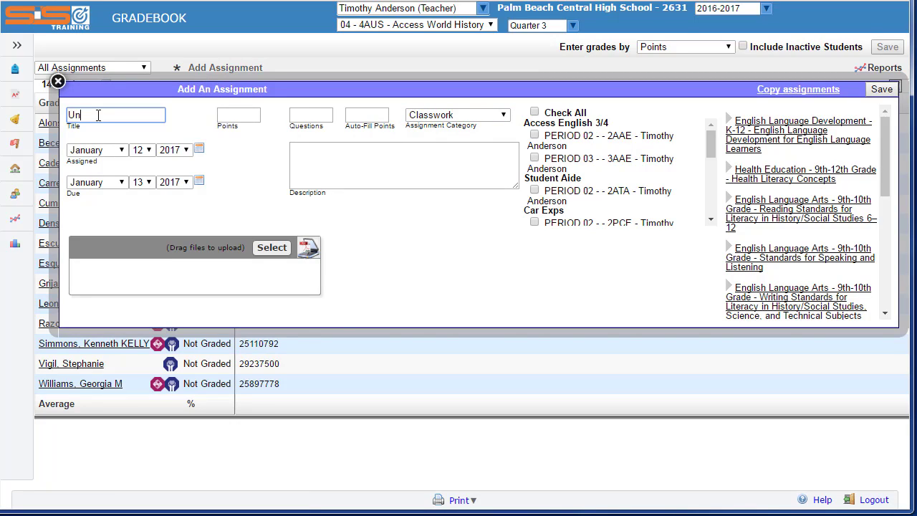
type("it 1: Preparing for Success")
key("Tab")
type("100")
left_click(303, 158)
type("Complete the worksheet and discussion topic on academic success")
left_click(142, 150)
left_click(142, 150)
left_click(142, 149)
left_click(142, 372)
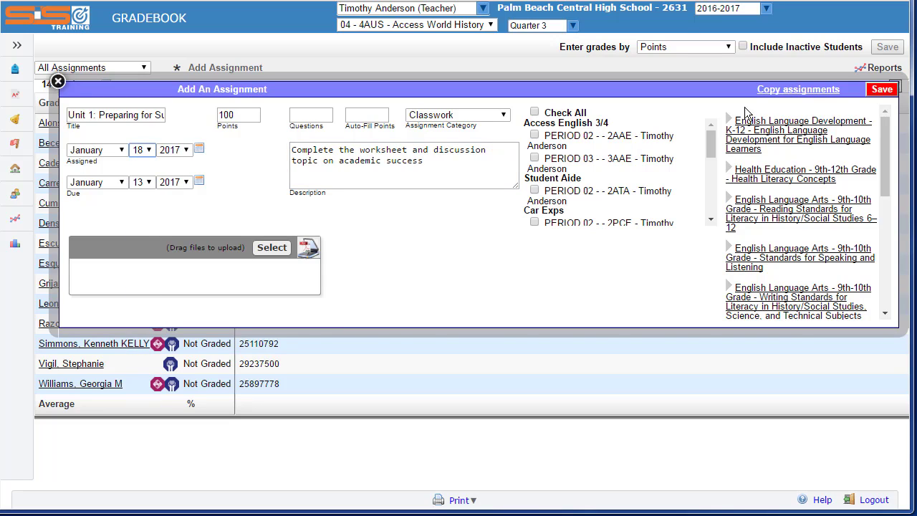
Save the Unit 1 assignment, then reopen it for editing to change its assigned day.
left_click(881, 90)
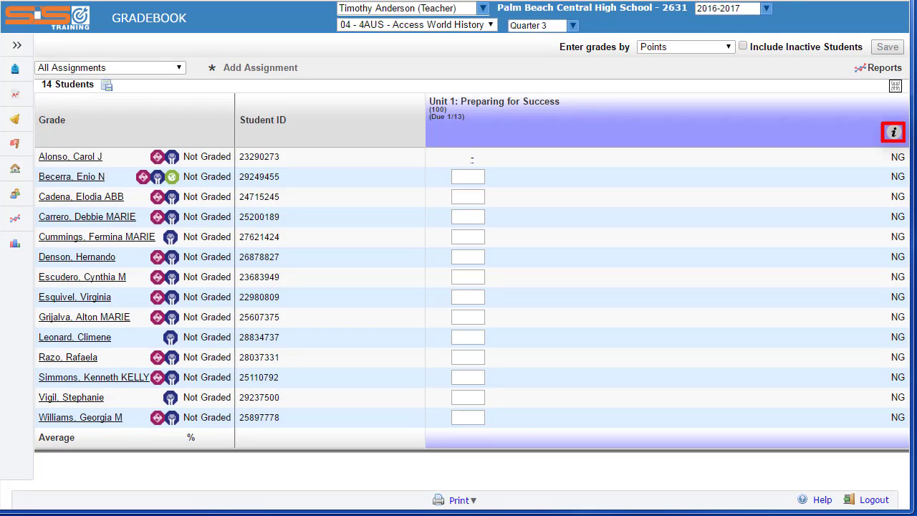
mouse_move(894, 133)
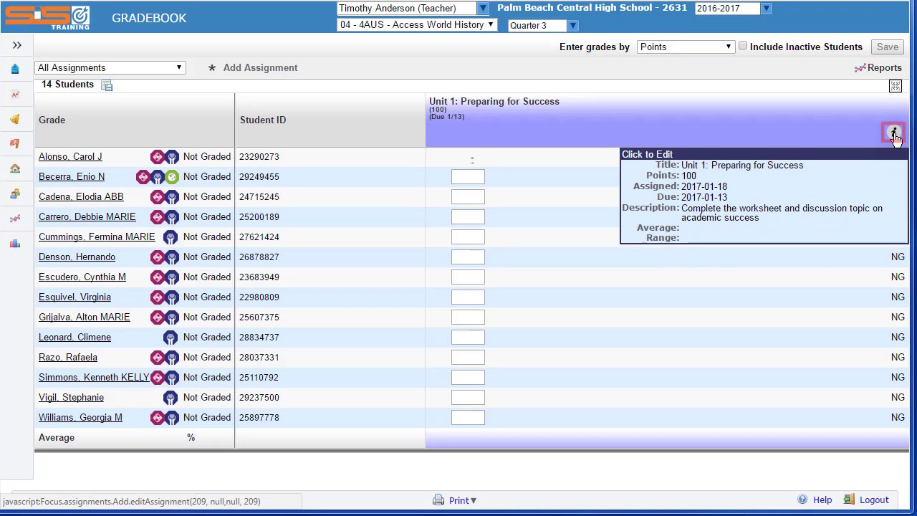
left_click(894, 134)
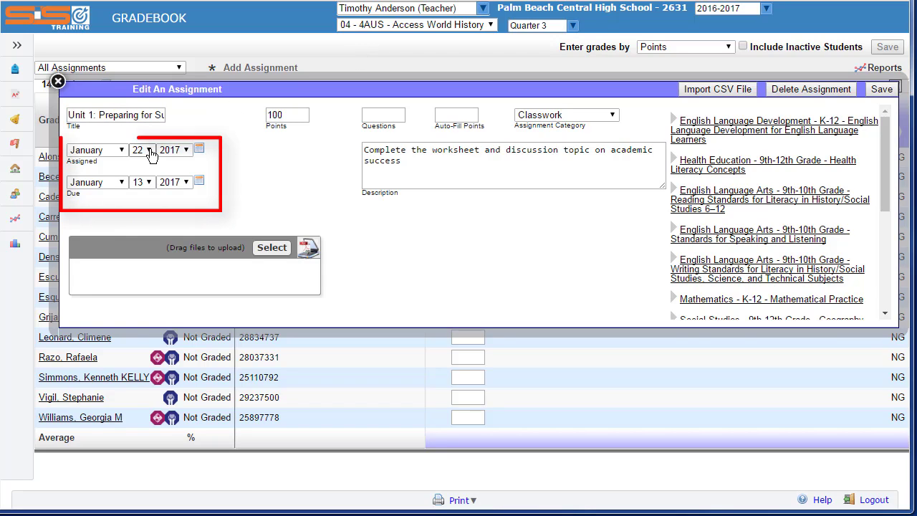
left_click(148, 149)
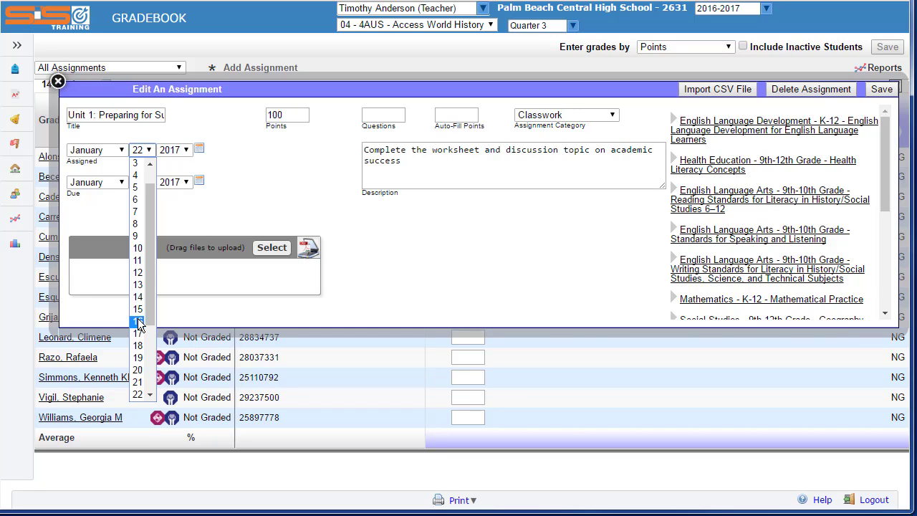
Keep the due day at 24 and tag the assignment with standard ELD.K12.ELL.SS.1.
left_click(191, 262)
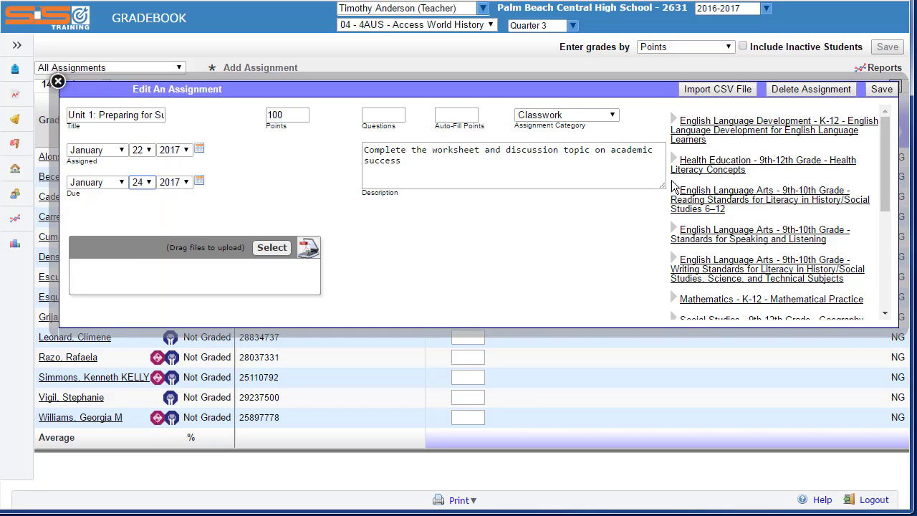
left_click(705, 129)
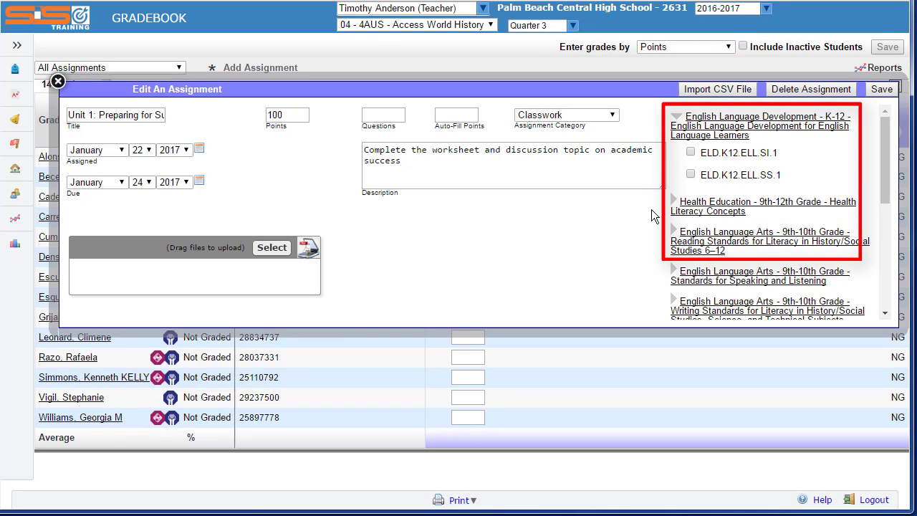
left_click(691, 174)
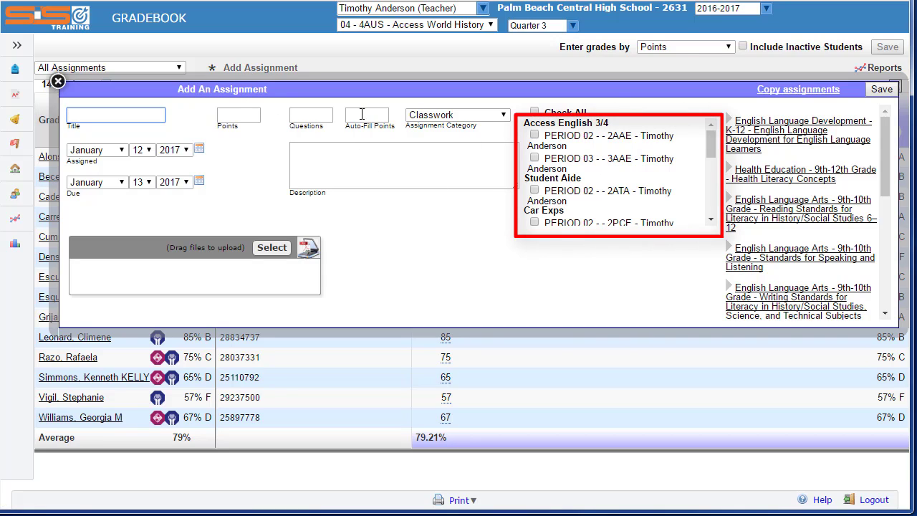
Also assign the new assignment to period 04 Access Us Hist and save it.
left_click_drag(711, 143, 710, 192)
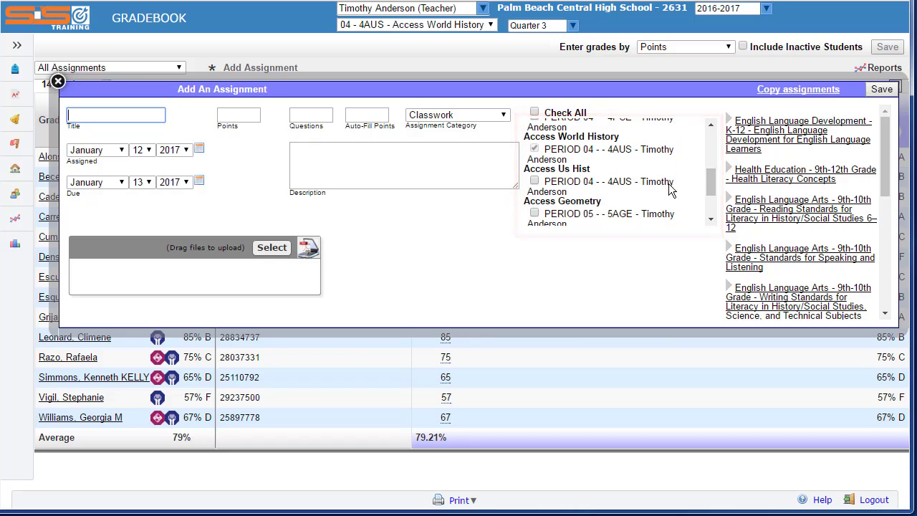
left_click(534, 182)
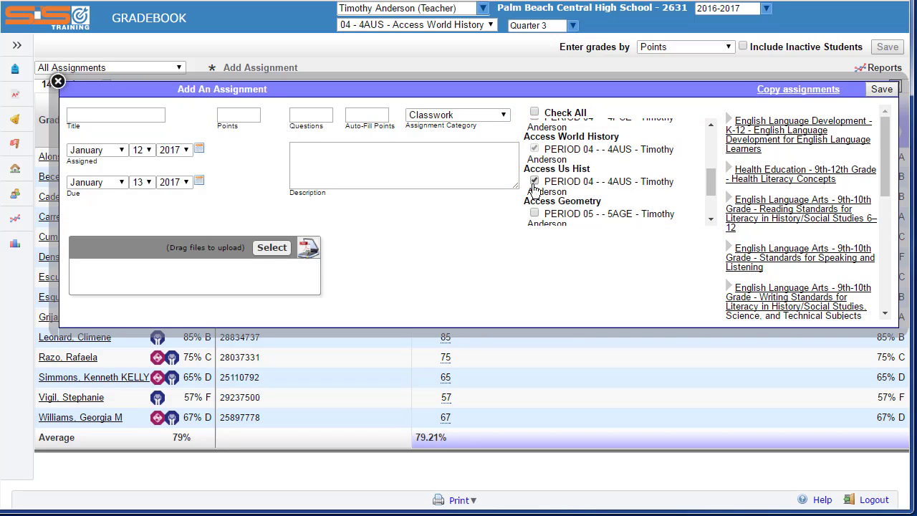
left_click_drag(712, 185, 712, 140)
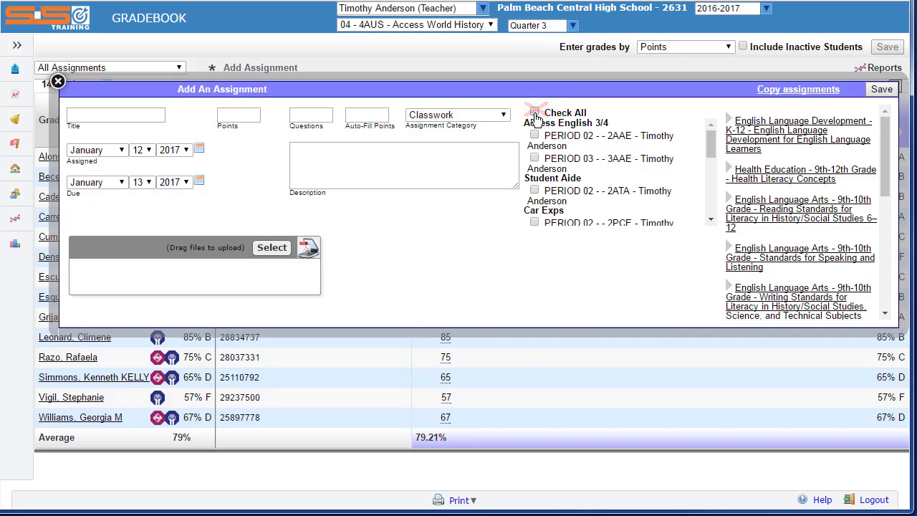
left_click_drag(711, 156, 712, 183)
left_click(535, 187)
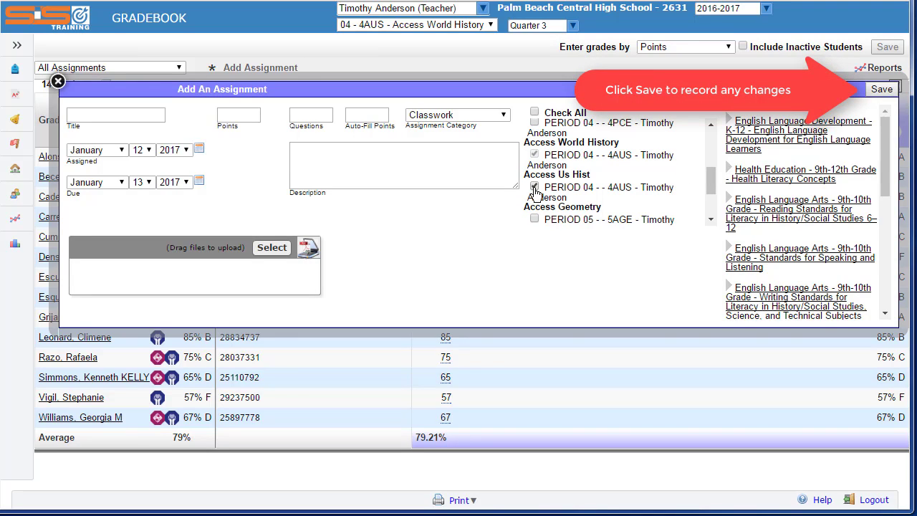
left_click(880, 91)
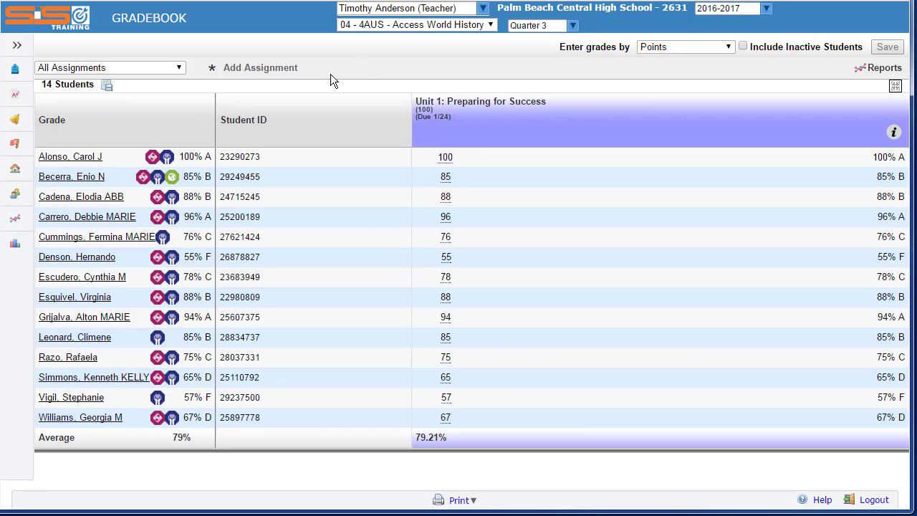
In the Access Us Hist gradebook, copy Unit 1: Preparing for Success from Access World History.
left_click(484, 26)
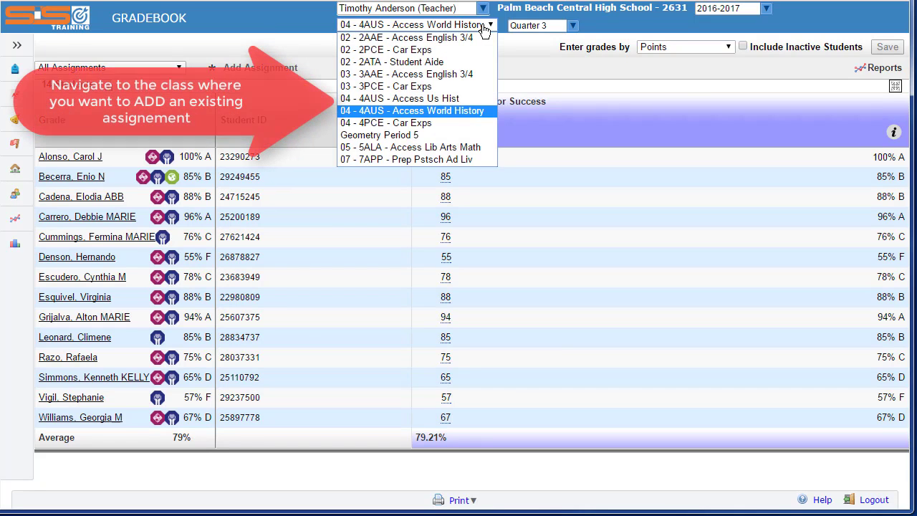
left_click(412, 99)
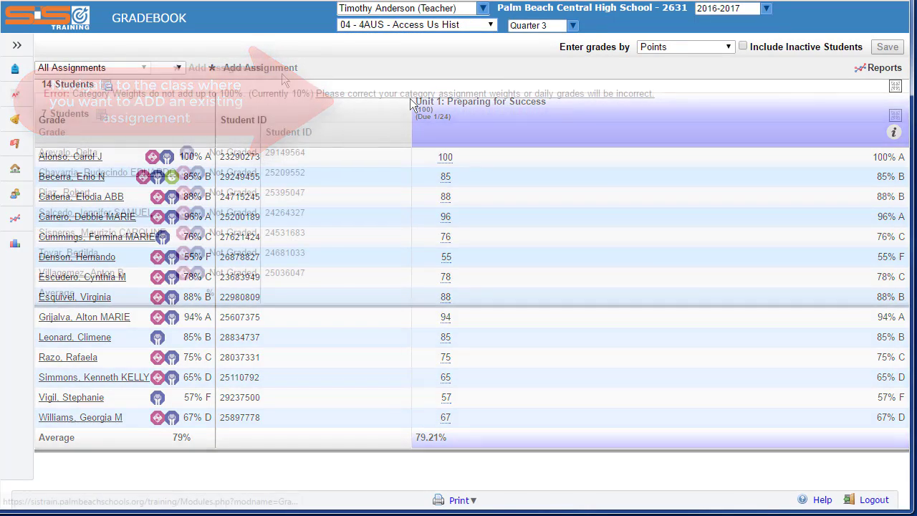
left_click(231, 72)
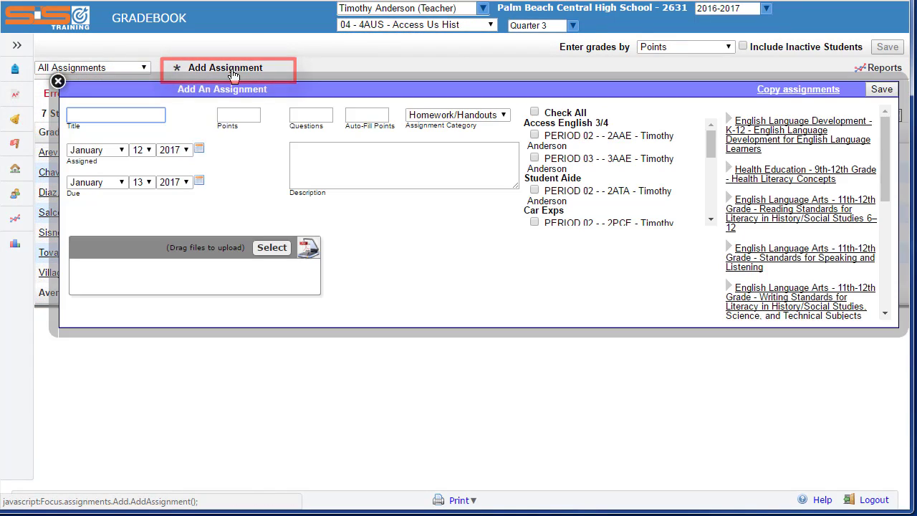
left_click(789, 89)
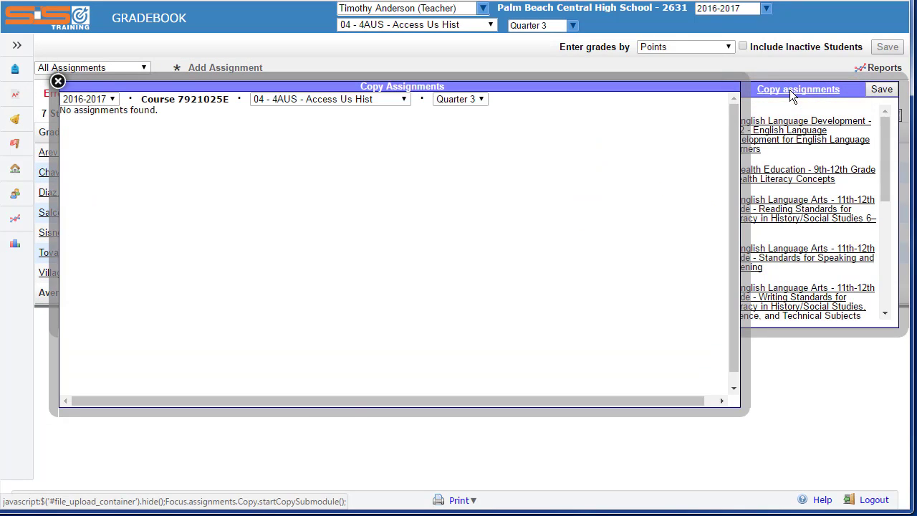
left_click(329, 99)
left_click(340, 186)
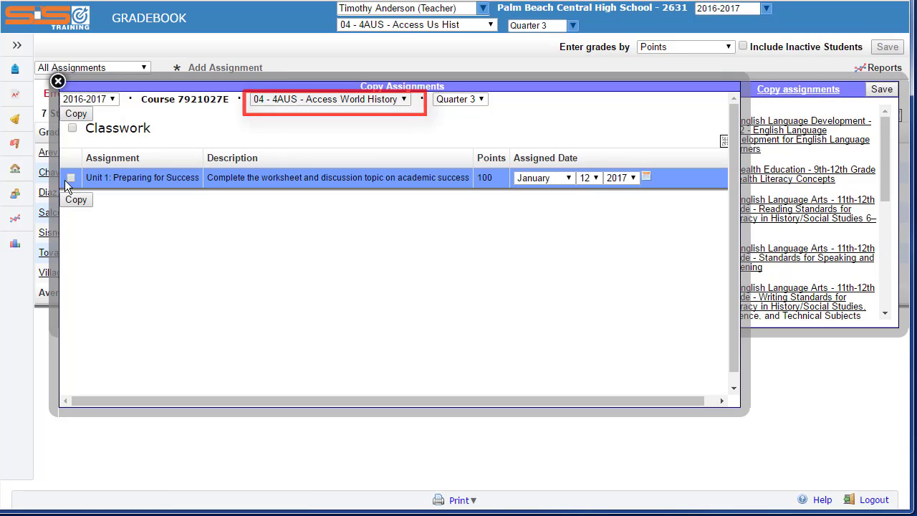
left_click(70, 178)
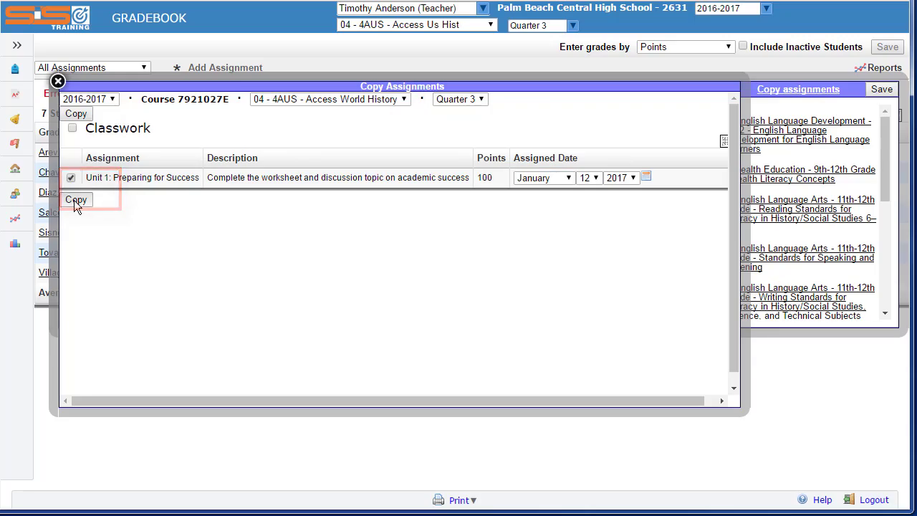
left_click(75, 200)
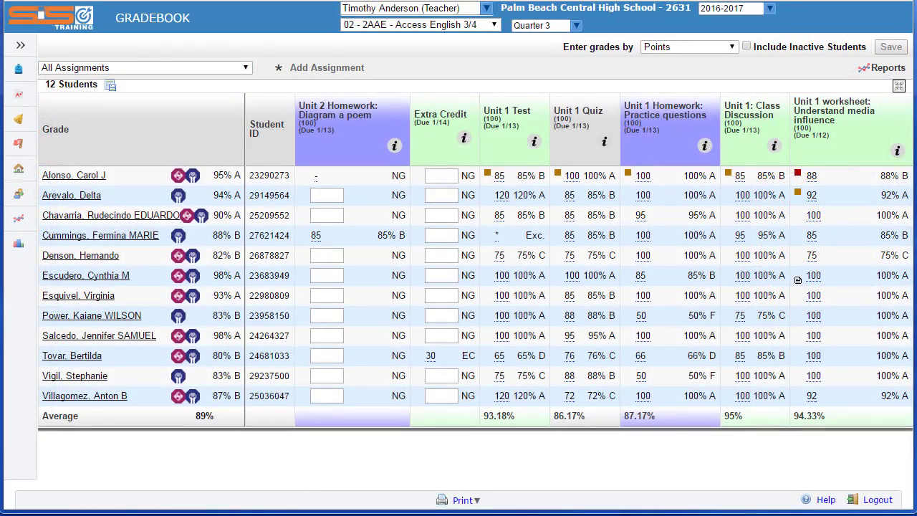
Delete the Unit 2 Homework: Diagram a poem assignment, agreeing that its grades are removed too.
mouse_move(394, 149)
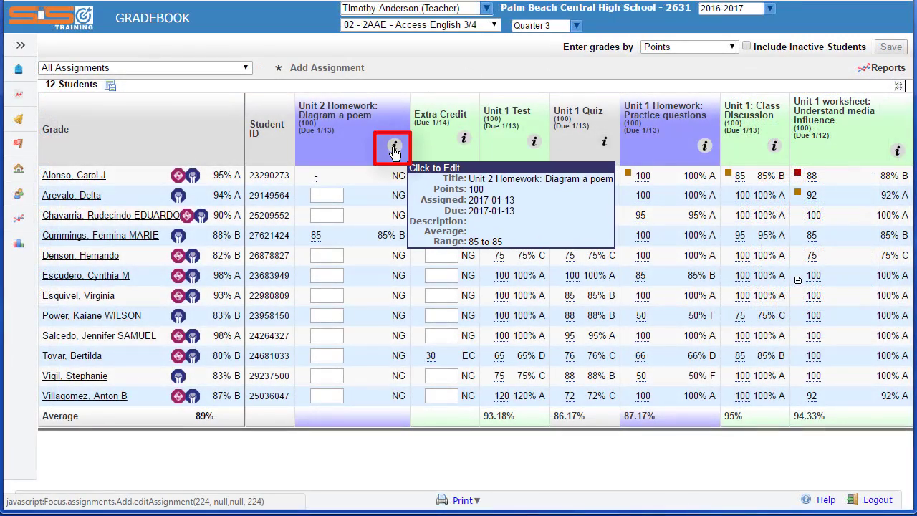
left_click(394, 149)
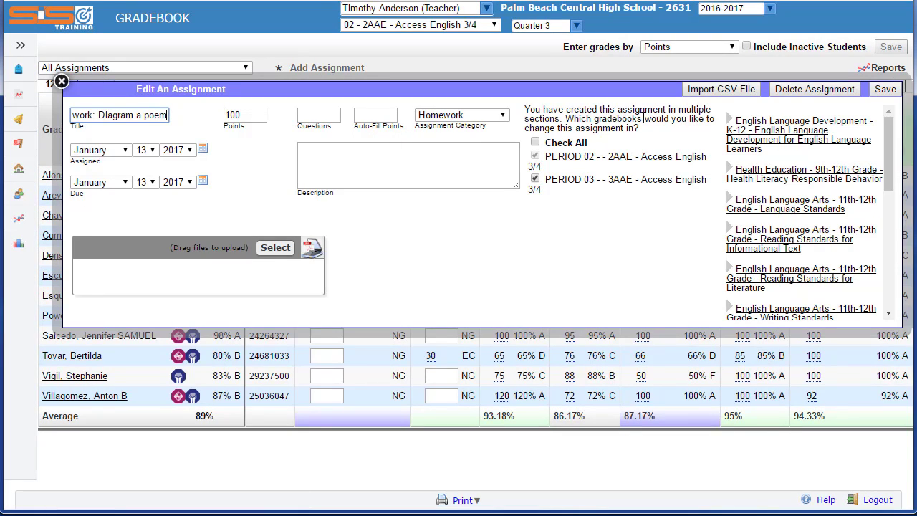
left_click(794, 93)
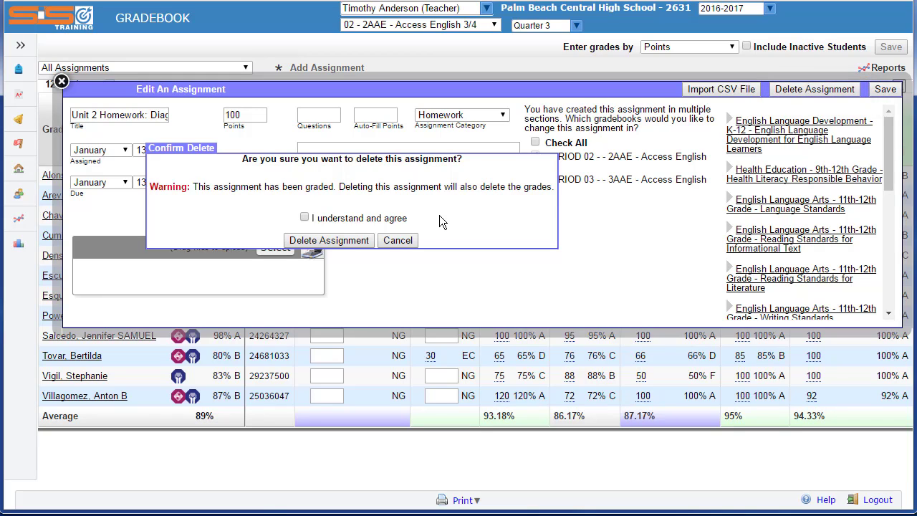
left_click(304, 217)
left_click(321, 241)
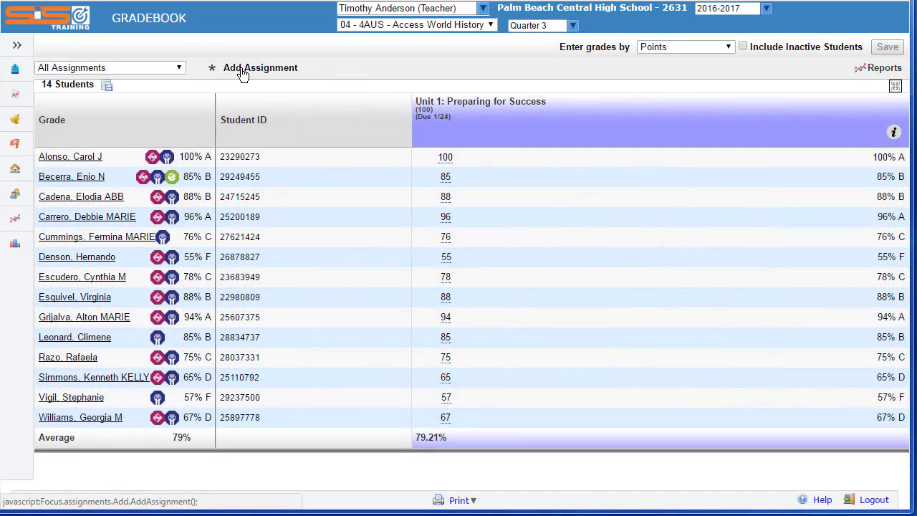
Create an ungraded 'Permission Slip for Field Trip' assignment using / as its points value.
left_click(243, 72)
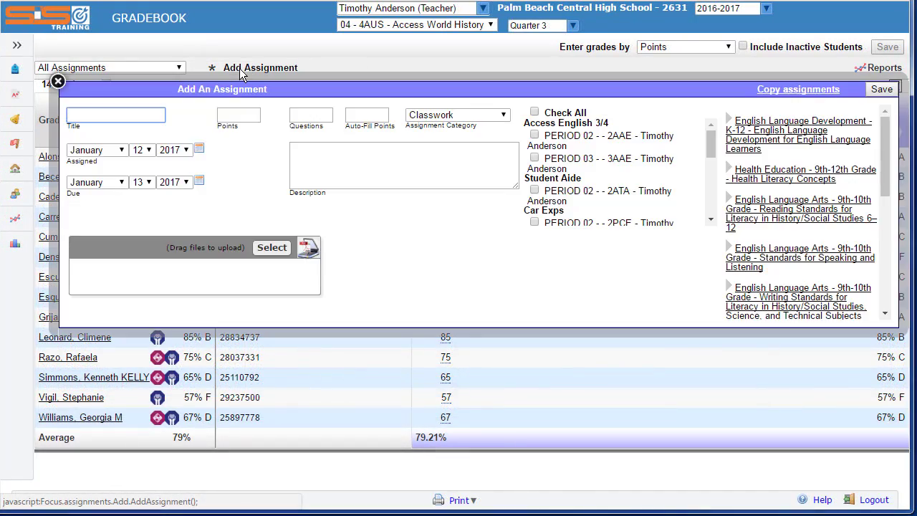
left_click(93, 113)
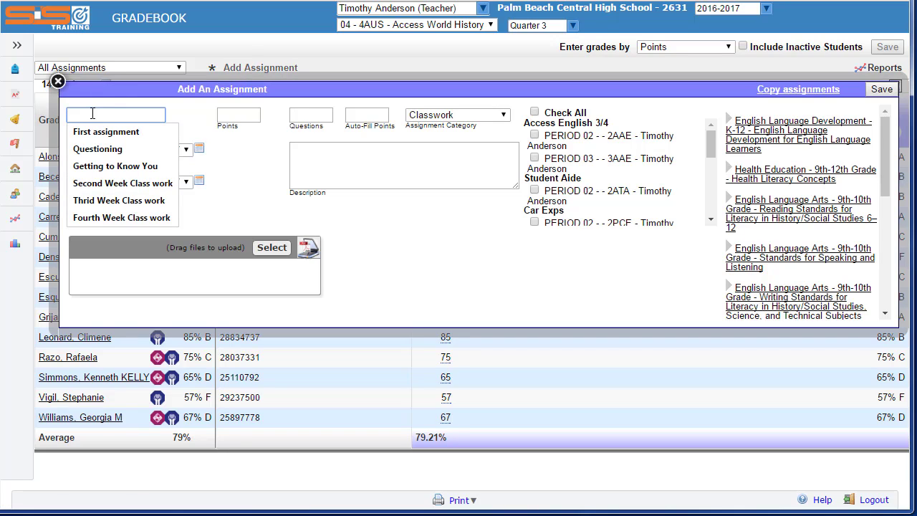
type("Permission Slip for Field Tr")
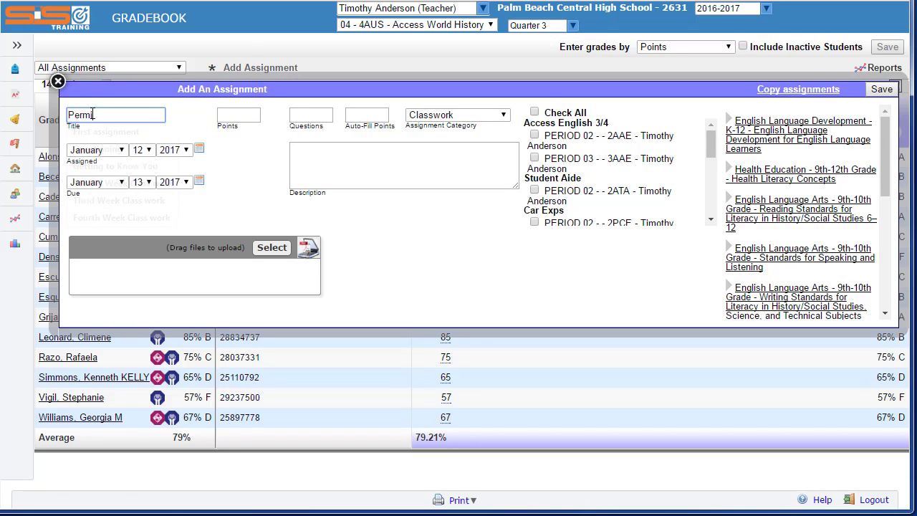
type("ip")
key("Tab")
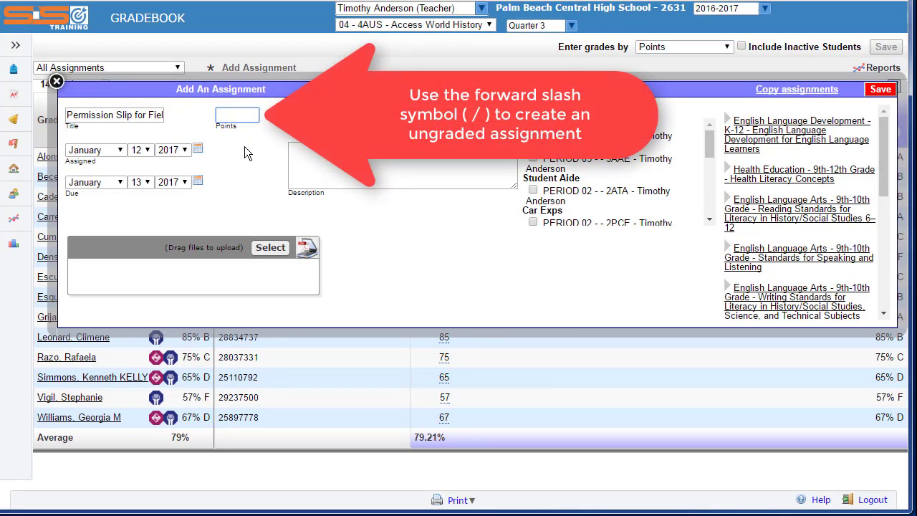
type("/")
key("Return")
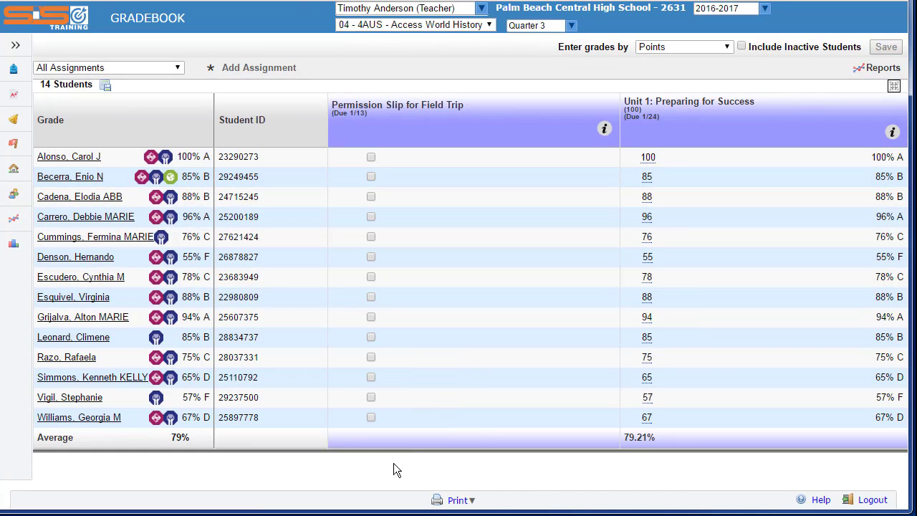
Tick the permission slip as returned for the first, second and fourth students.
left_click(371, 157)
left_click(371, 177)
left_click(371, 217)
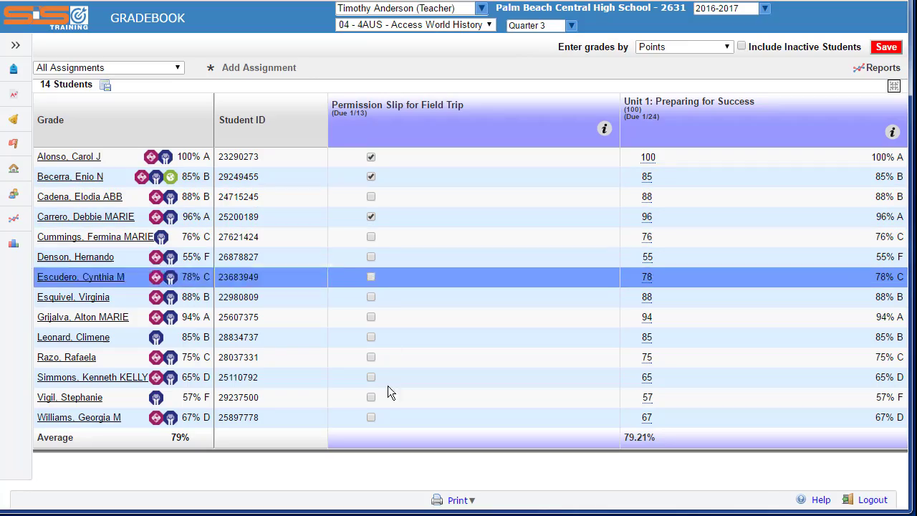